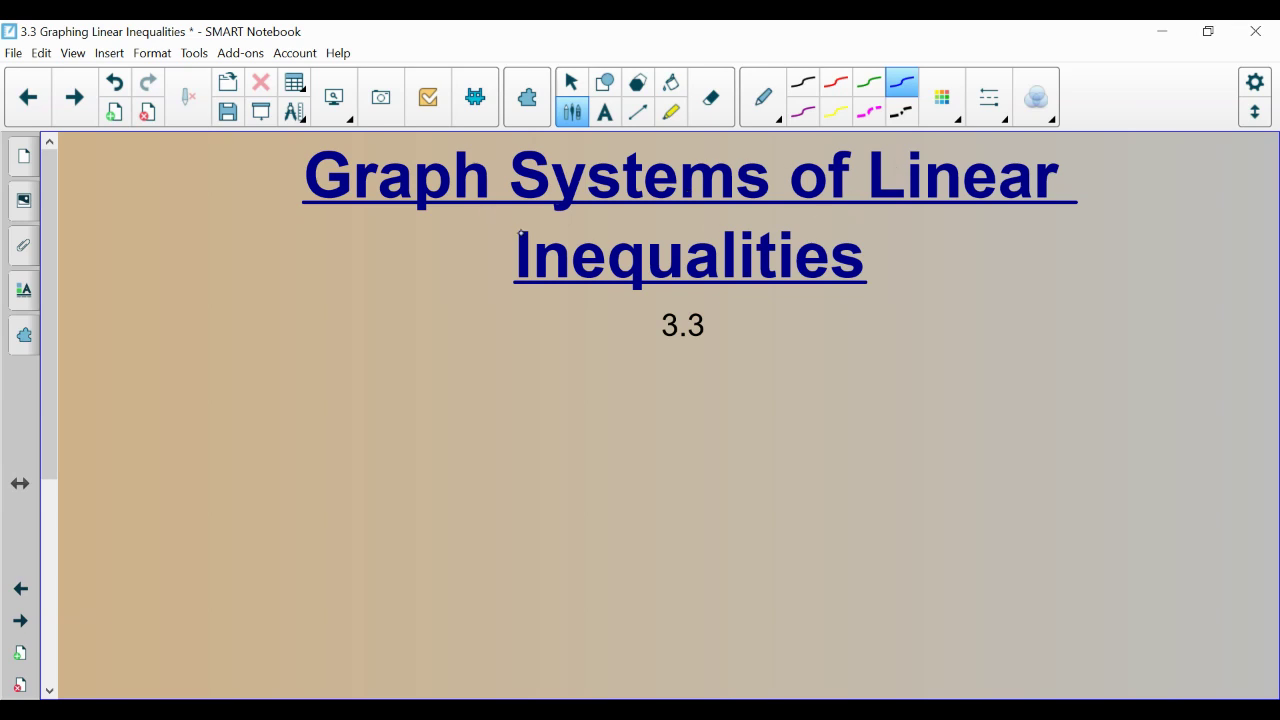
Step: Handwrite 2x + 3y = 18 in blue ink below the 3.3 heading
left_click(836, 81)
left_click(902, 81)
mouse_move(517, 418)
left_mouse_down()
mouse_move(554, 405)
mouse_move(565, 439)
mouse_move(594, 450)
left_mouse_up()
mouse_move(594, 426)
left_mouse_down()
mouse_move(574, 452)
mouse_move(630, 430)
left_mouse_up()
mouse_move(626, 420)
left_mouse_down()
mouse_move(632, 436)
mouse_move(670, 430)
mouse_move(662, 454)
left_mouse_up()
left_click_drag(692, 424, 672, 488)
mouse_move(732, 416)
left_mouse_down()
mouse_move(780, 412)
mouse_move(778, 430)
left_mouse_up()
mouse_move(804, 400)
left_mouse_down()
mouse_move(792, 430)
mouse_move(830, 436)
mouse_move(840, 412)
left_mouse_up()
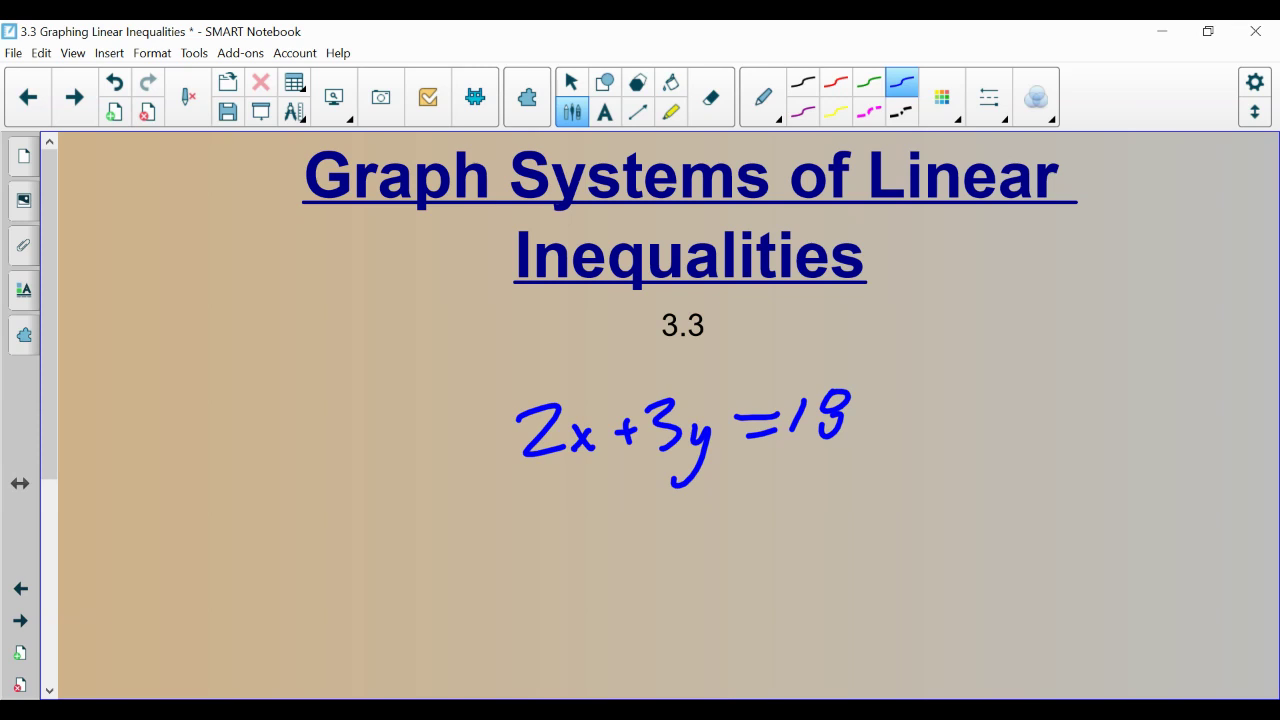
Step: Handwrite y = 4x − 3 in blue on the line beneath the first equation
mouse_move(546, 538)
left_mouse_down()
mouse_move(562, 573)
mouse_move(540, 606)
left_mouse_up()
left_click_drag(610, 540, 632, 538)
left_click_drag(608, 563, 634, 558)
left_click_drag(692, 516, 712, 544)
left_click_drag(722, 514, 704, 568)
mouse_move(718, 540)
left_mouse_down()
mouse_move(742, 568)
mouse_move(716, 572)
left_mouse_up()
mouse_move(774, 546)
left_mouse_down()
mouse_move(837, 520)
mouse_move(818, 566)
left_mouse_up()
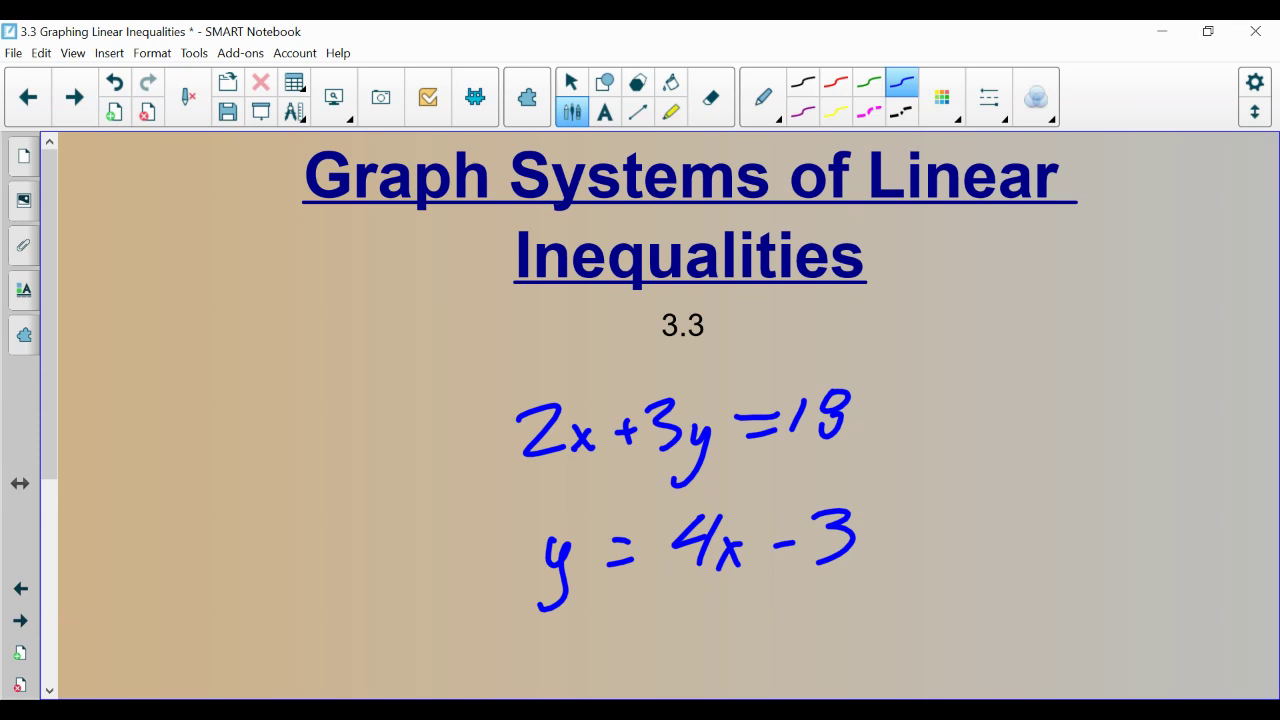
left_click(836, 82)
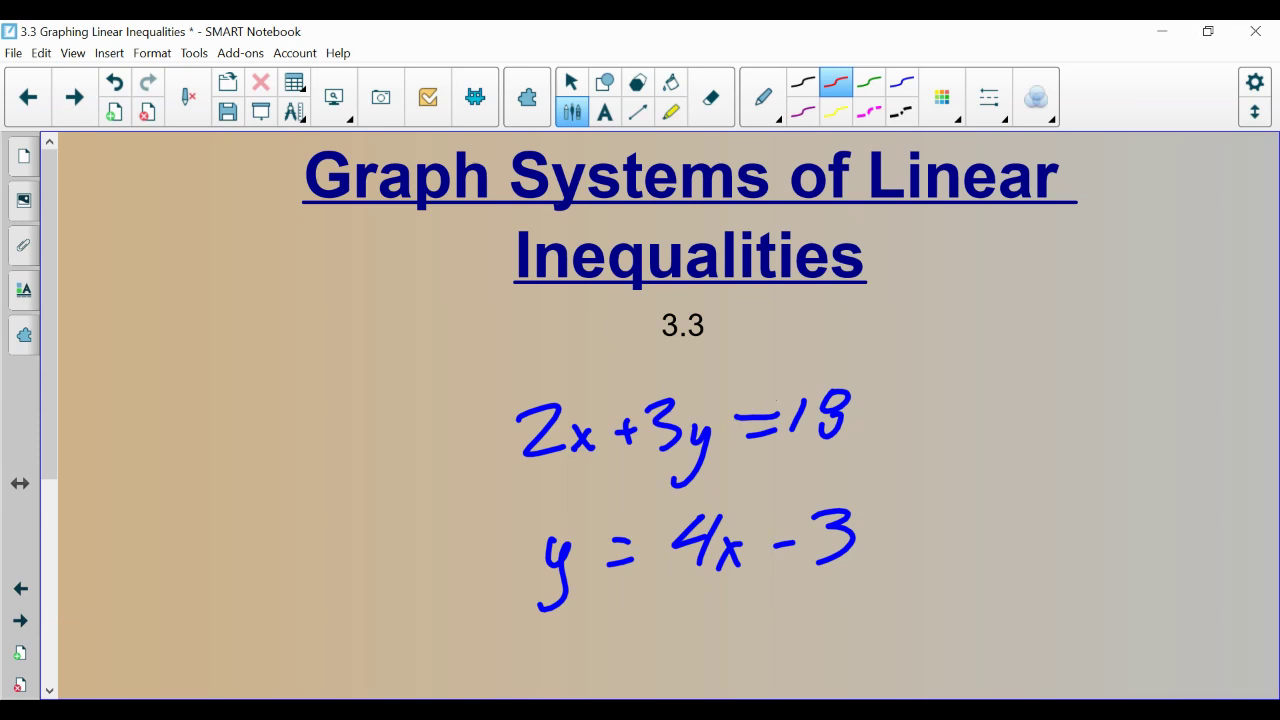
Step: Turn the first equals sign into a red ≤, and replace the second with a red >
mouse_move(768, 395)
left_mouse_down()
mouse_move(742, 408)
mouse_move(756, 418)
left_mouse_up()
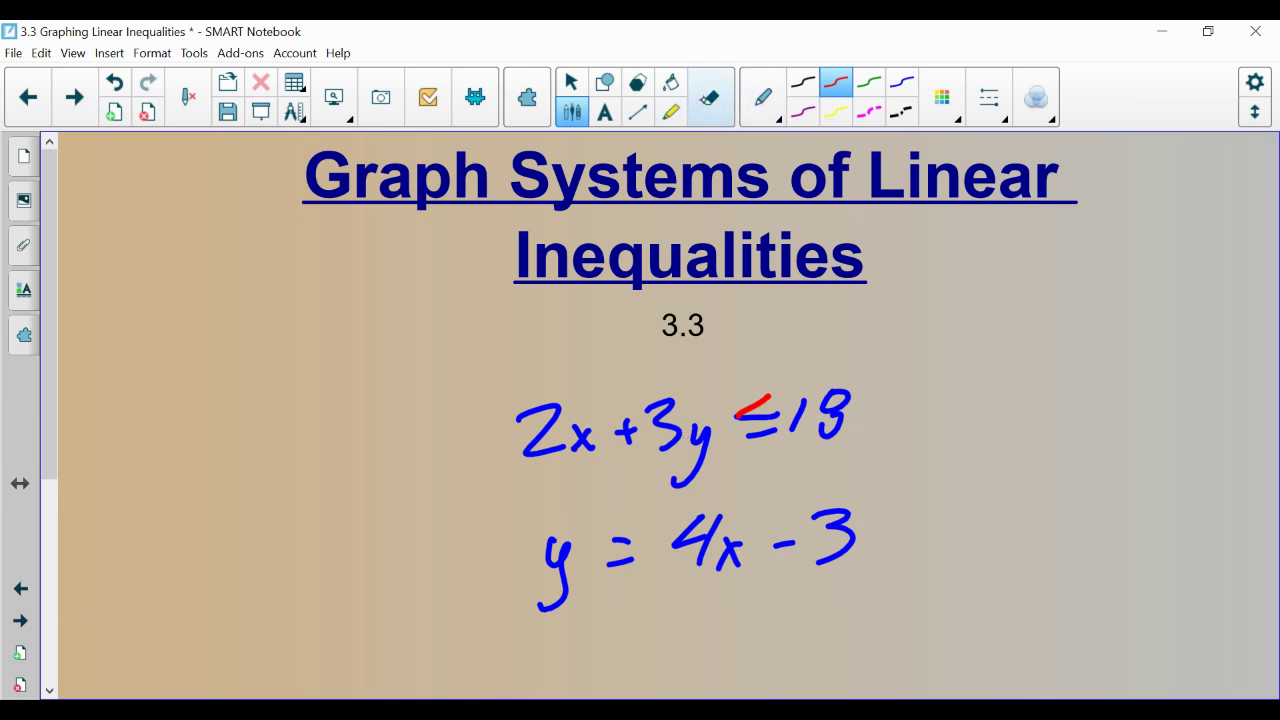
left_click(711, 97)
left_click_drag(617, 522, 637, 537)
left_click(572, 112)
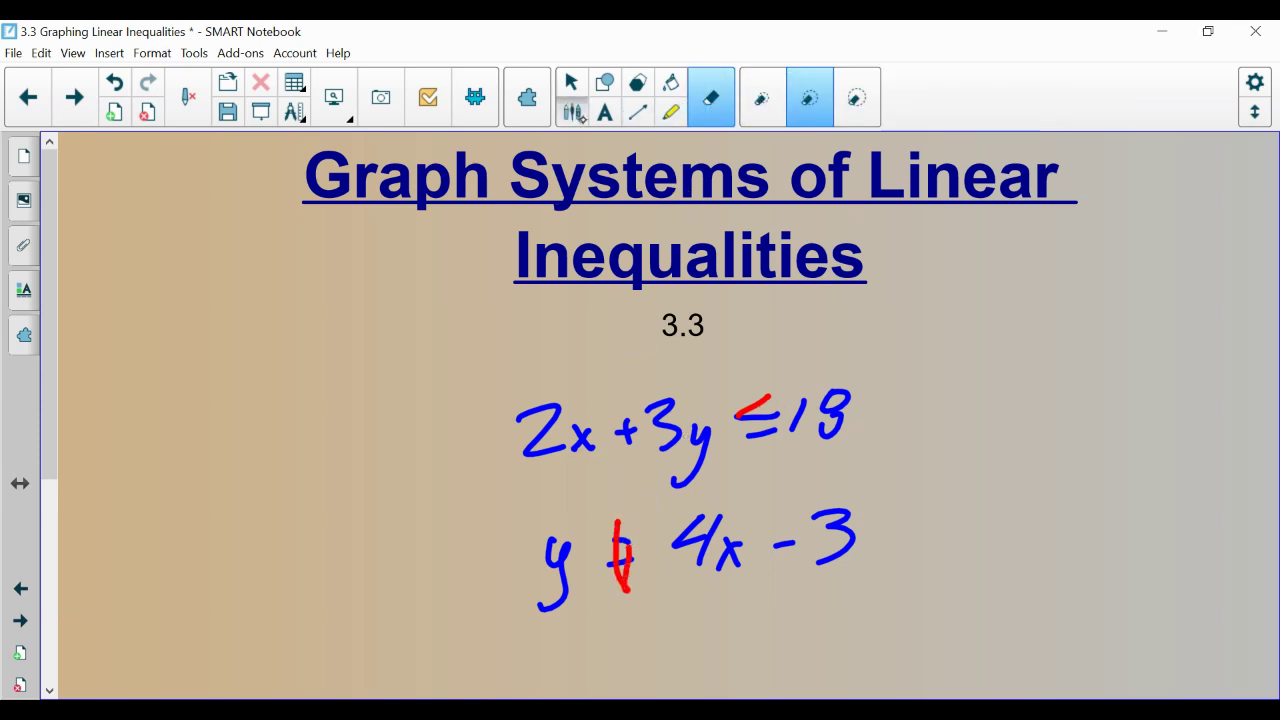
left_click(711, 97)
left_click_drag(620, 517, 623, 546)
left_click(572, 112)
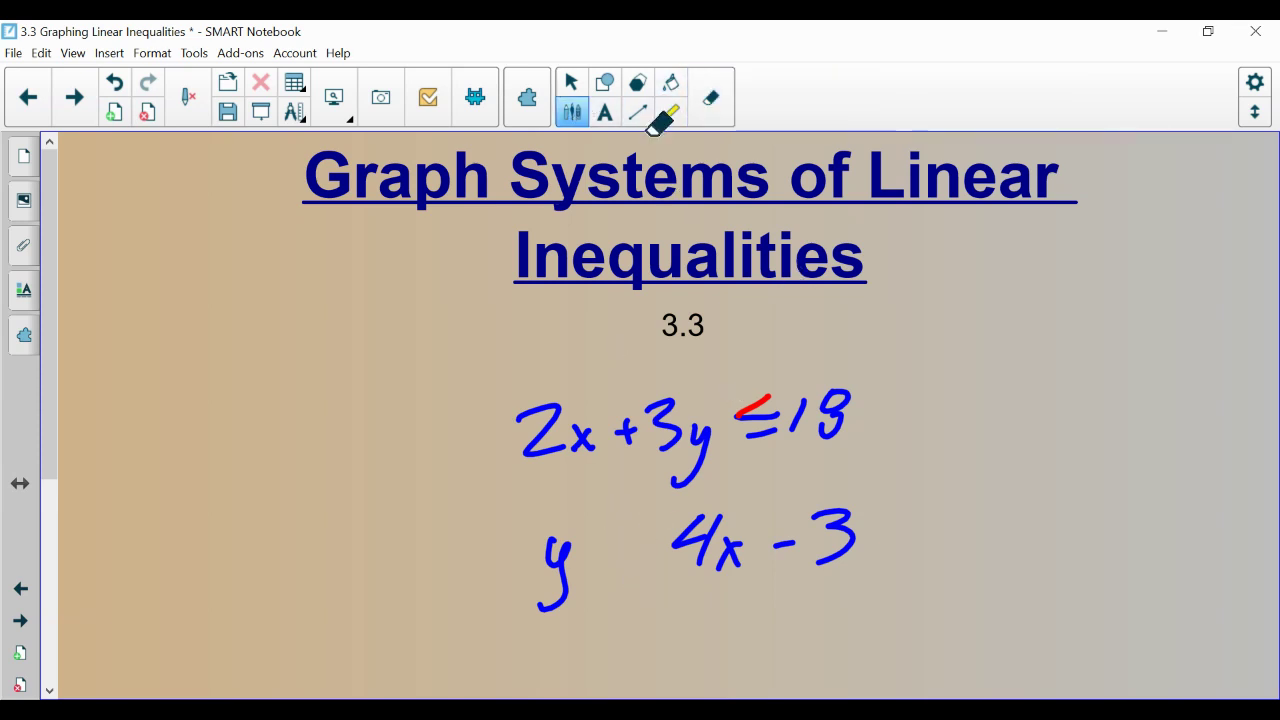
left_click_drag(614, 531, 619, 562)
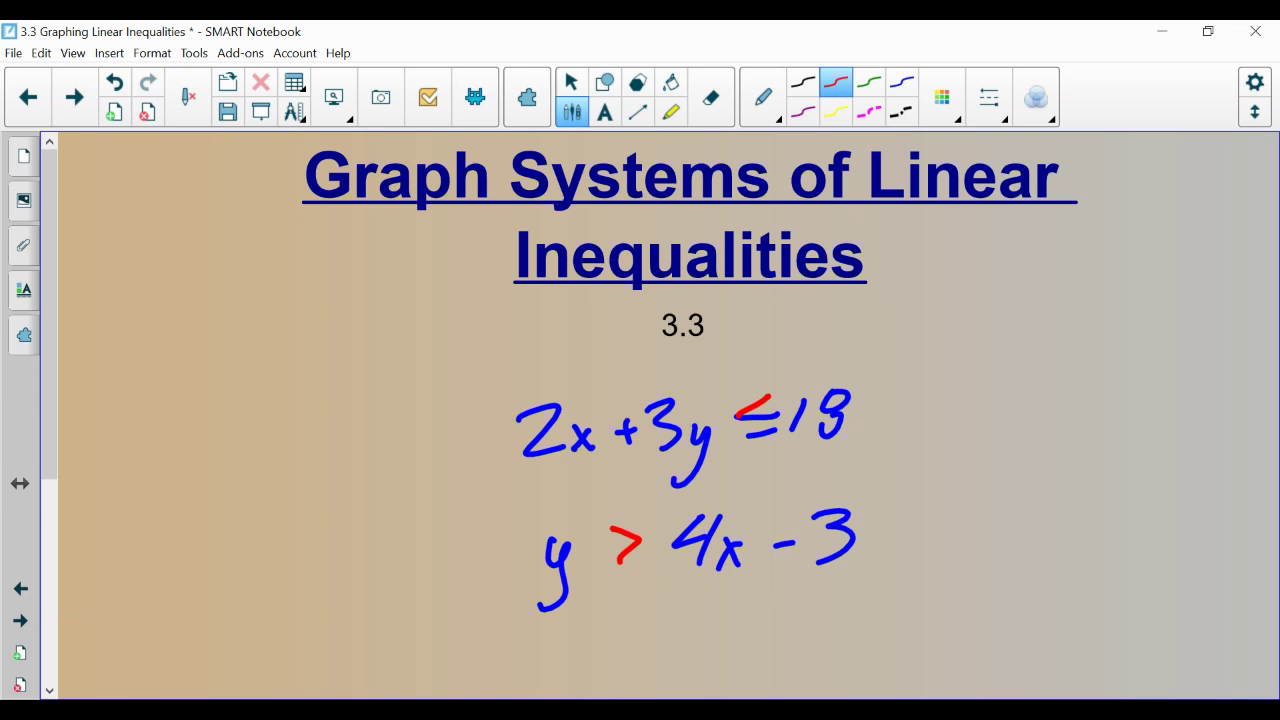
Step: Write a red circled 1 followed by a solid dash, a slash and a dashed line
mouse_move(161, 338)
left_mouse_down()
mouse_move(170, 358)
mouse_move(191, 305)
left_mouse_up()
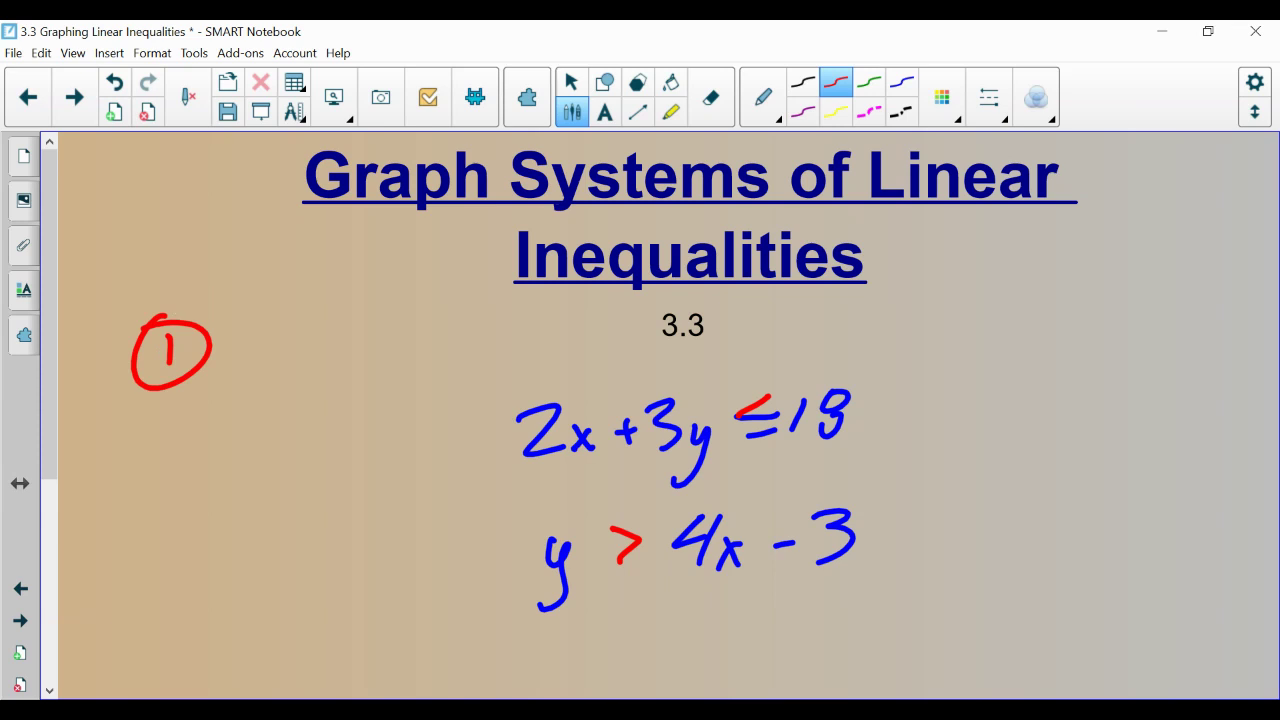
left_click_drag(240, 354, 308, 351)
left_click_drag(367, 314, 322, 383)
left_click_drag(370, 355, 430, 352)
left_click_drag(447, 349, 460, 349)
left_click_drag(487, 347, 502, 348)
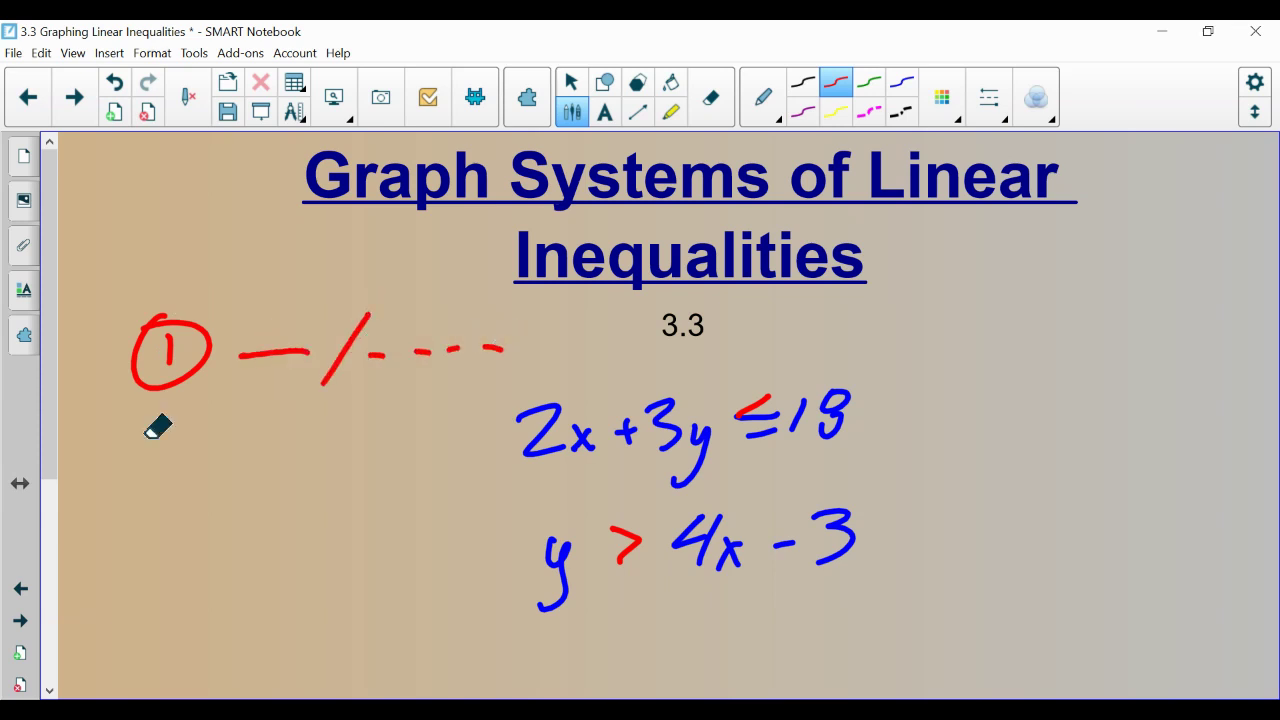
Step: Write a circled 2 with the word SHADE, and circle 2x + 3y ≤ 18 in red
left_click_drag(128, 446, 163, 488)
left_click_drag(120, 422, 177, 410)
left_click_drag(104, 442, 178, 415)
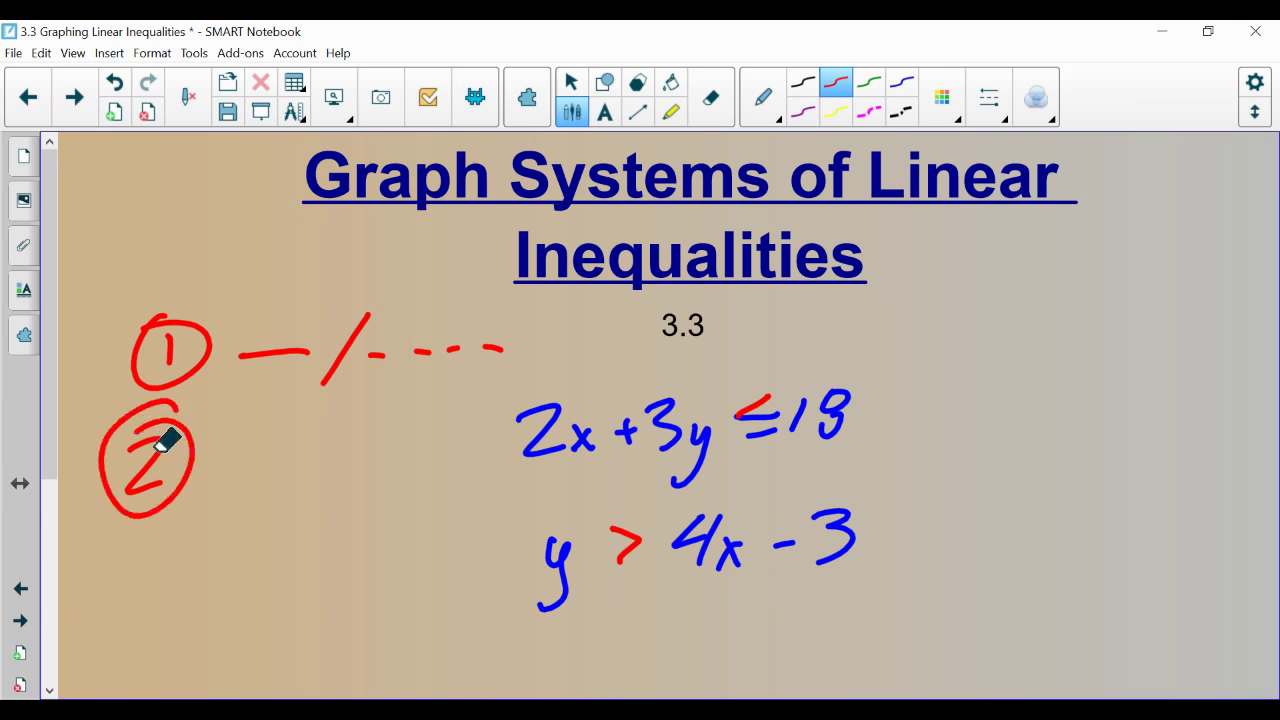
left_click_drag(246, 461, 216, 494)
mouse_move(250, 462)
left_mouse_down()
mouse_move(218, 496)
mouse_move(270, 497)
left_mouse_up()
mouse_move(276, 497)
left_mouse_down()
mouse_move(292, 465)
mouse_move(308, 494)
left_mouse_up()
left_click_drag(316, 470, 312, 496)
left_click_drag(342, 480, 388, 492)
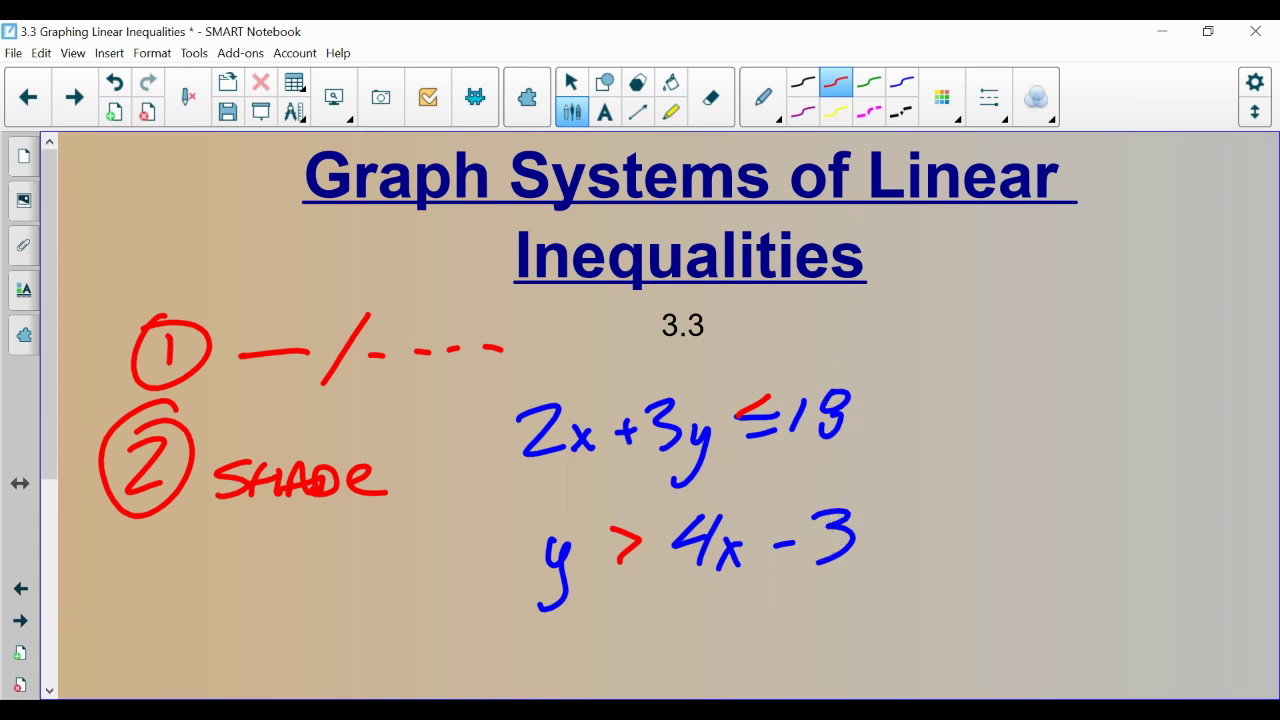
mouse_move(900, 375)
left_mouse_down()
mouse_move(760, 352)
mouse_move(908, 443)
mouse_move(808, 358)
left_mouse_up()
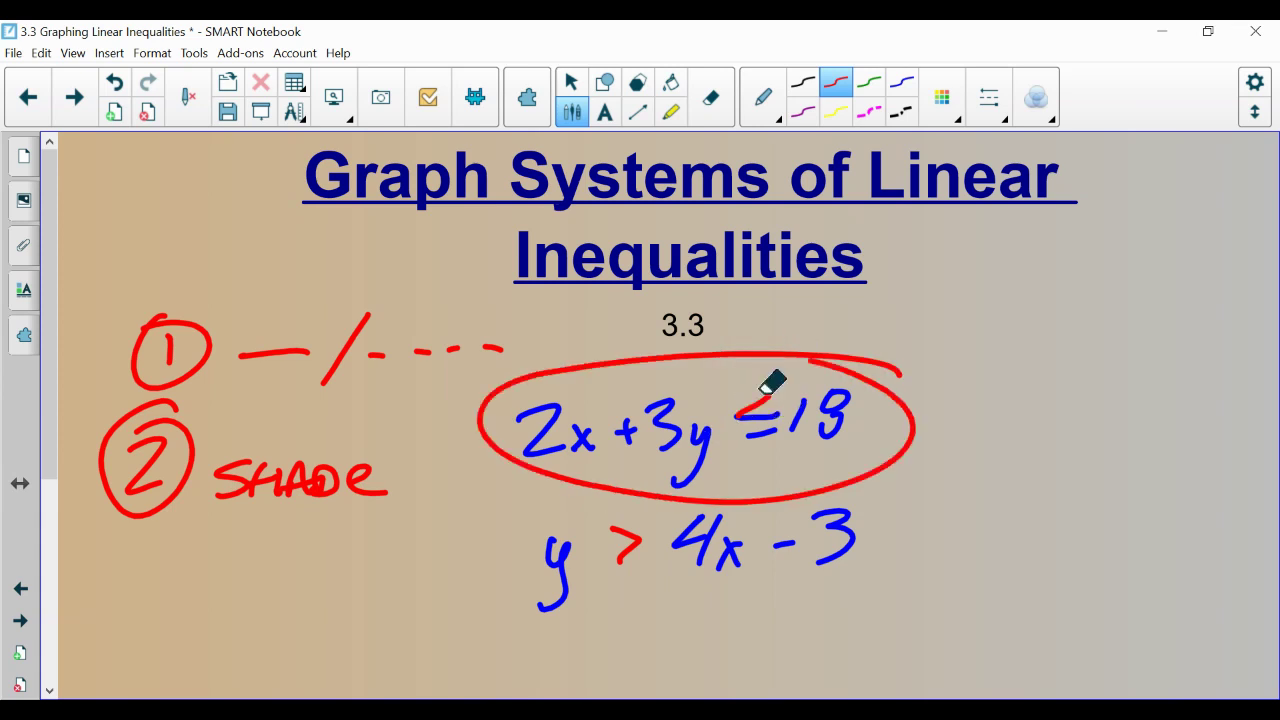
Step: Draw a red solid line beside the ≤ inequality and a dashed line beside y > 4x − 3
left_click_drag(966, 428, 1163, 410)
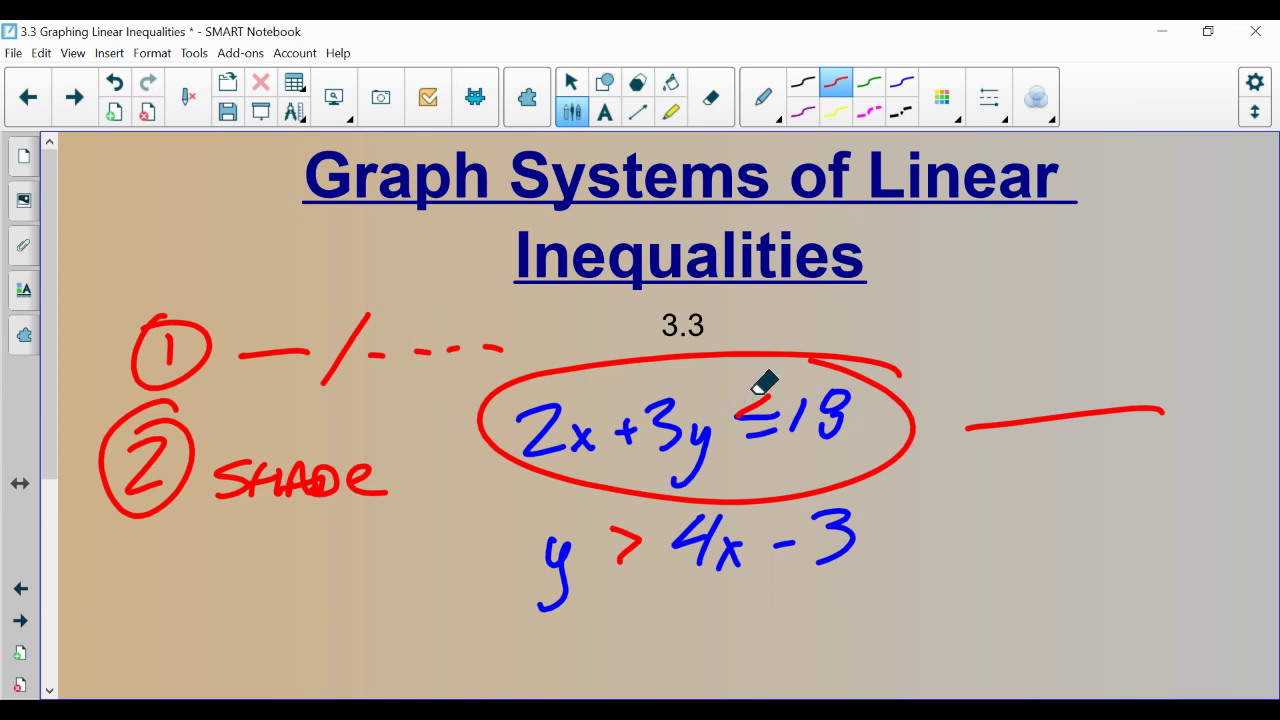
mouse_move(780, 414)
left_mouse_down()
mouse_move(760, 398)
mouse_move(766, 420)
left_mouse_up()
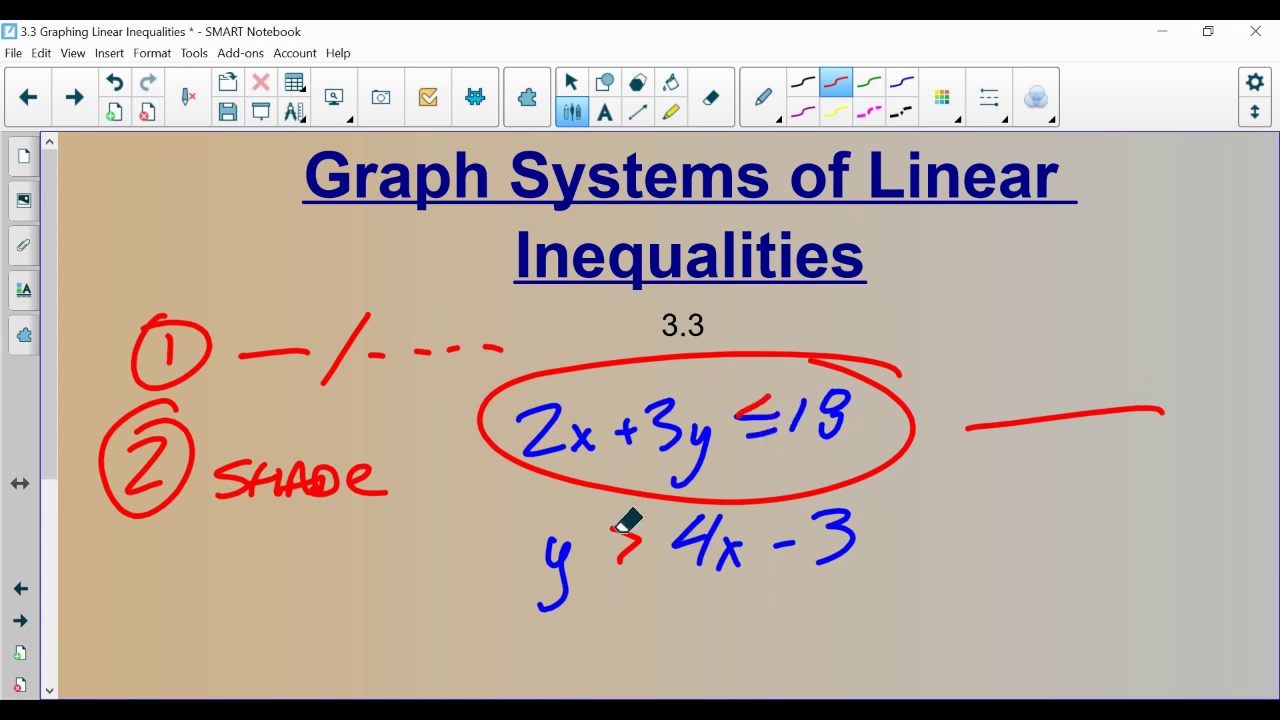
left_click_drag(973, 541, 1008, 545)
left_click_drag(1051, 546, 1137, 549)
left_click_drag(1166, 549, 1182, 552)
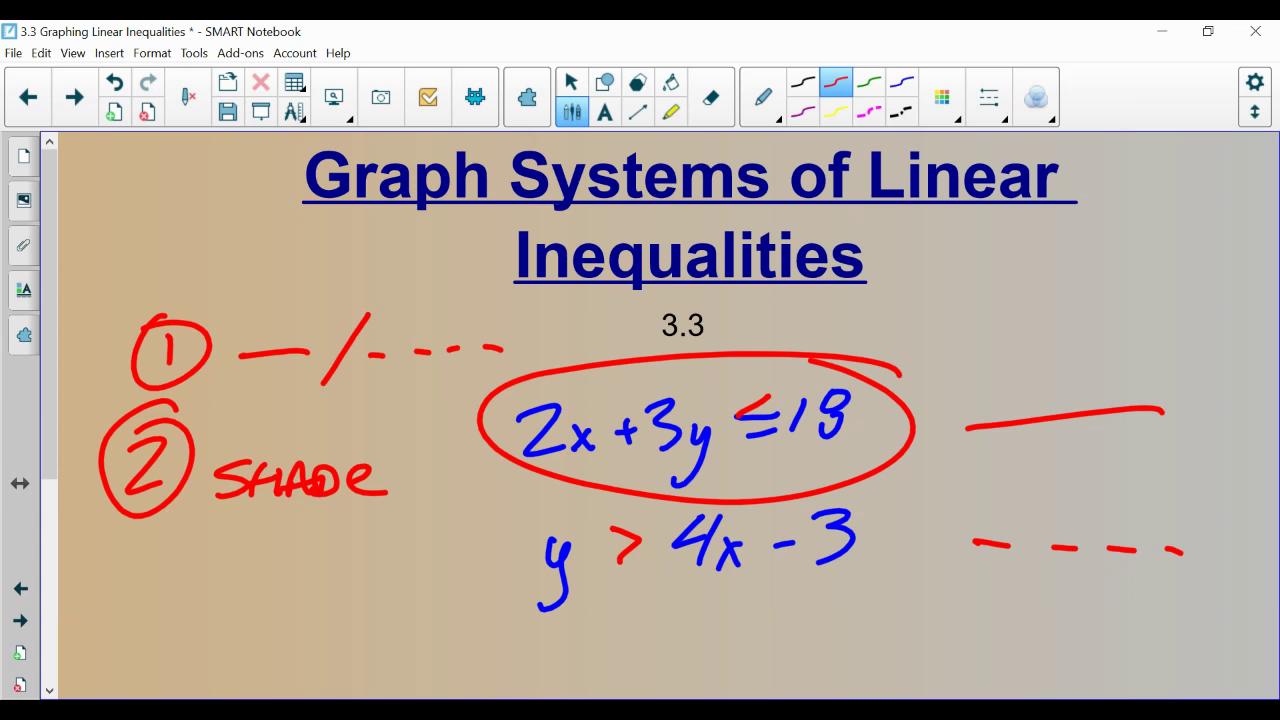
Step: Sketch a red X, circle its four regions in blue, and advance to the graphing-steps page
left_click_drag(1157, 185, 966, 388)
left_click_drag(922, 210, 1234, 322)
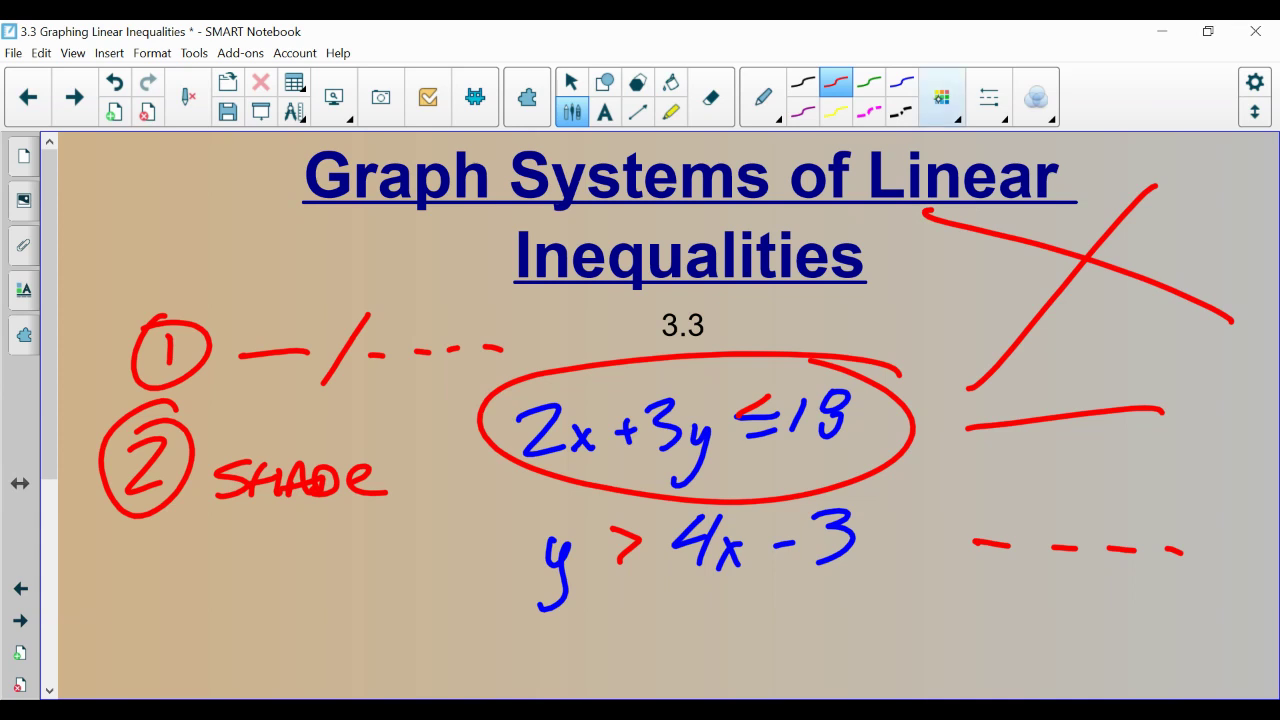
left_click(901, 81)
mouse_move(1045, 152)
left_mouse_down()
mouse_move(1110, 180)
mouse_move(1090, 145)
left_mouse_up()
mouse_move(1188, 200)
left_mouse_down()
mouse_move(1172, 244)
mouse_move(1186, 204)
left_mouse_up()
mouse_move(1150, 296)
left_mouse_down()
mouse_move(1112, 306)
mouse_move(1145, 296)
left_mouse_up()
left_click_drag(992, 260, 990, 268)
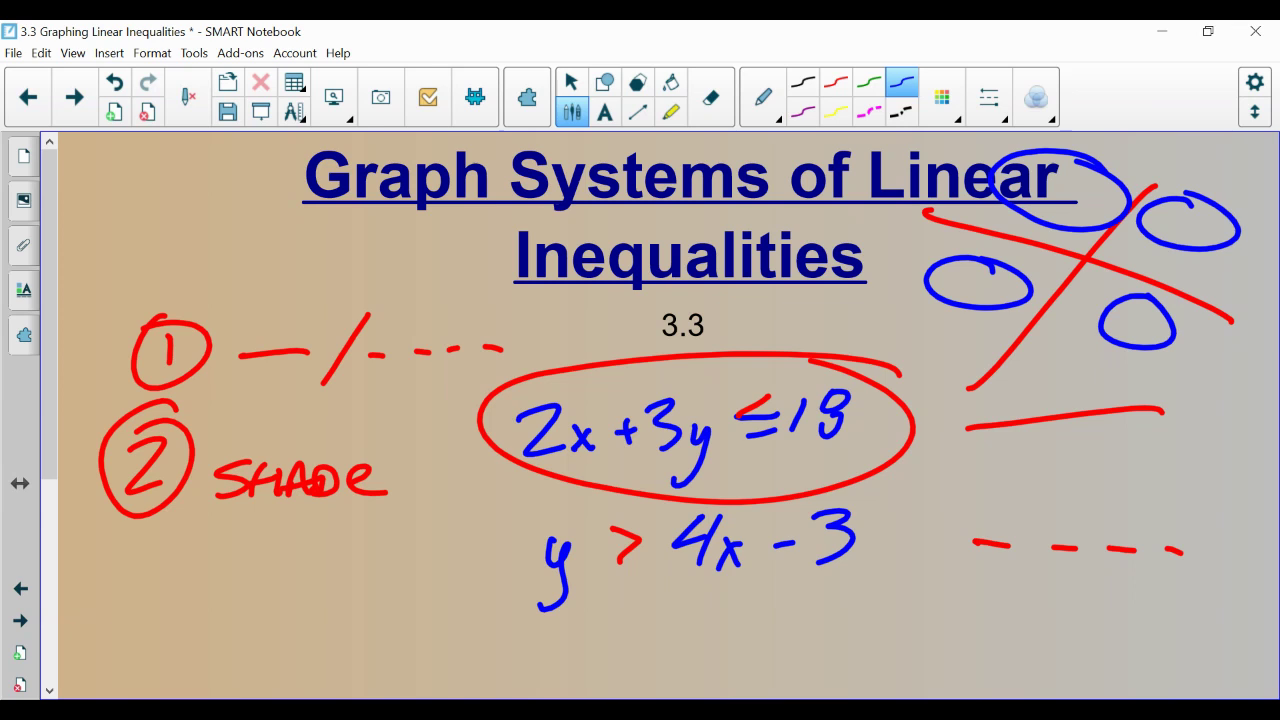
left_click(20, 620)
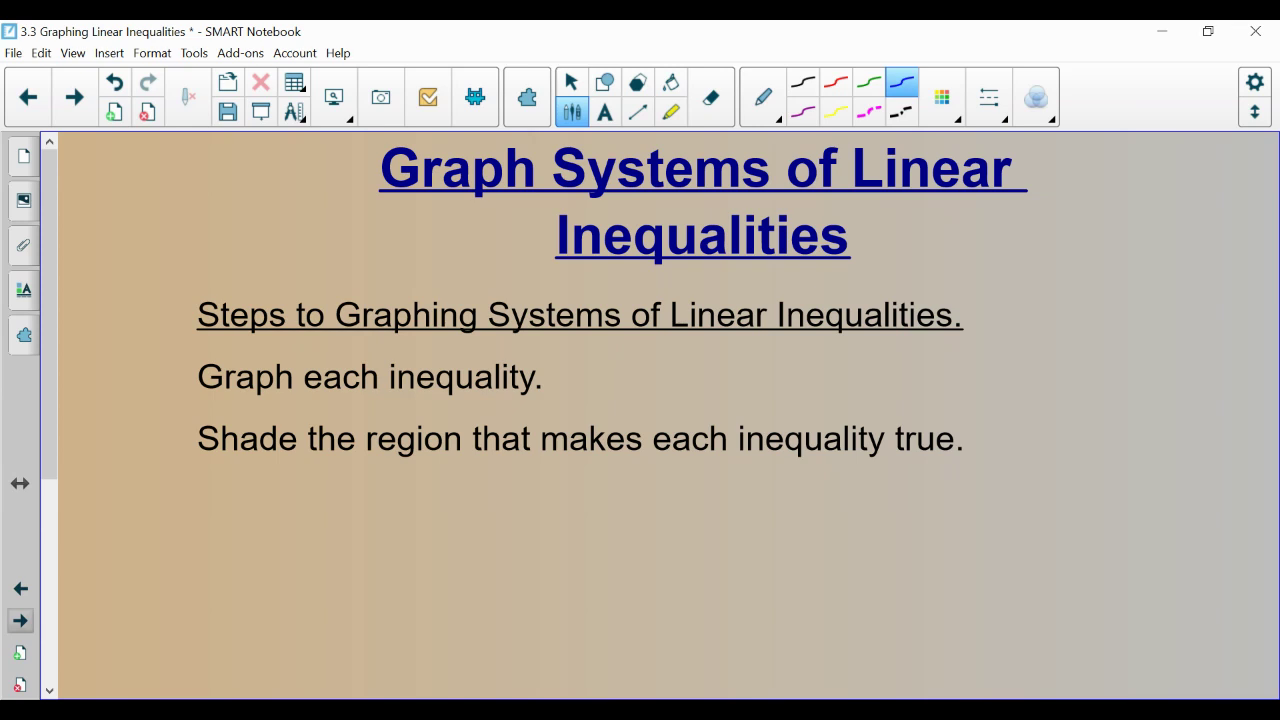
Step: Advance to the example page with y ≤ 3x − 2, x + y > −4 and a blank grid
left_click(20, 620)
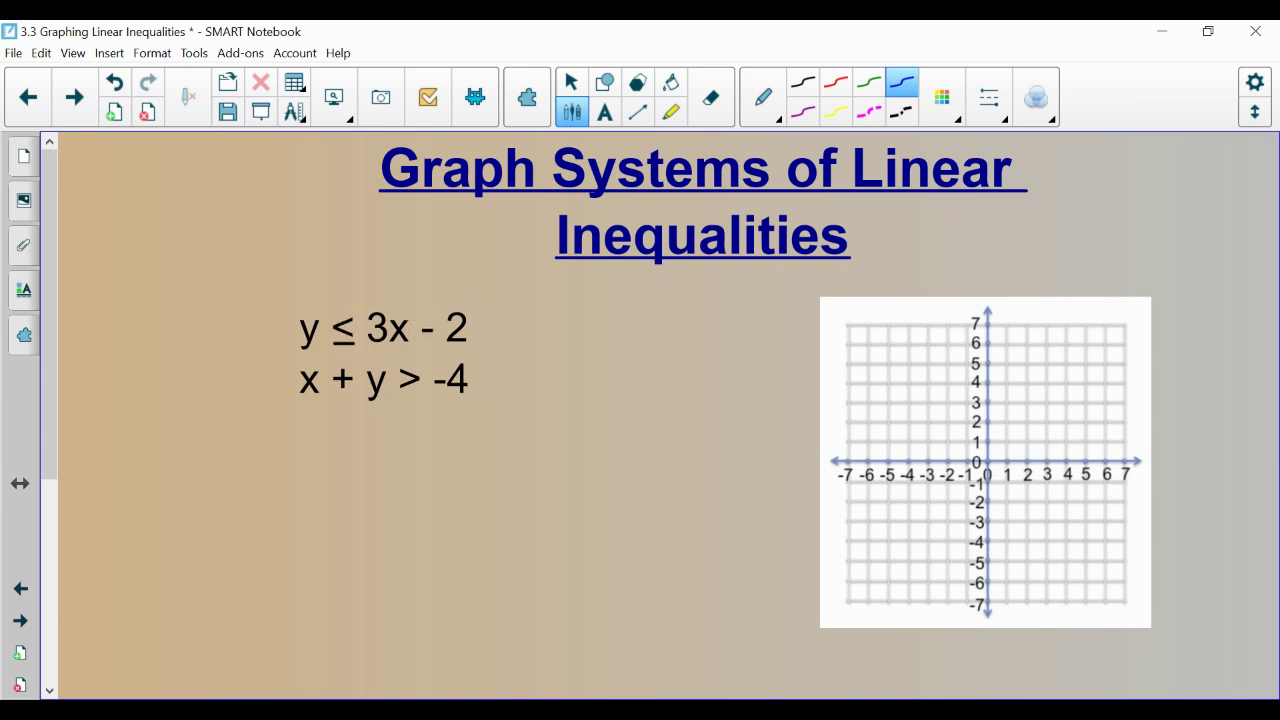
Step: Plot blue points at (0, −2), (1, 1) and (2, 4) on the grid
left_click(985, 503)
left_click(1004, 442)
left_click(1029, 384)
Step: Mark a solid blue line beside y ≤ 3x − 2 and keep the standard pen type
left_click_drag(518, 337, 651, 336)
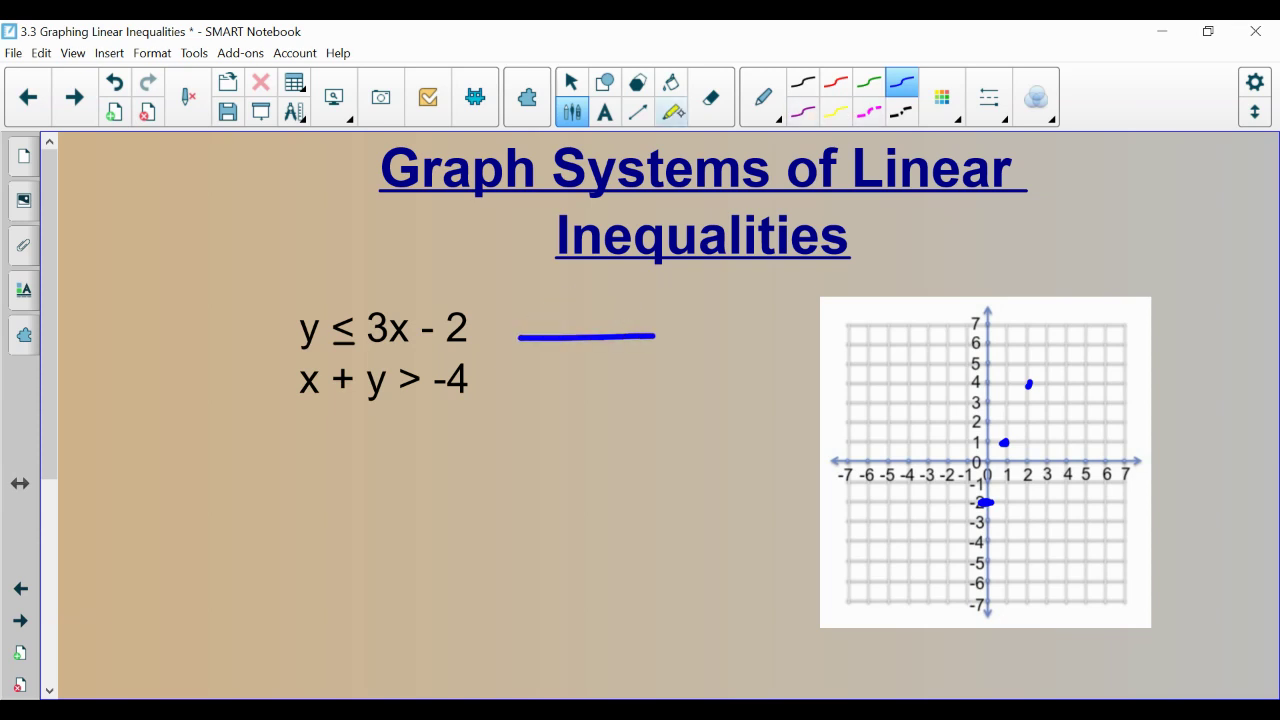
left_click(709, 101)
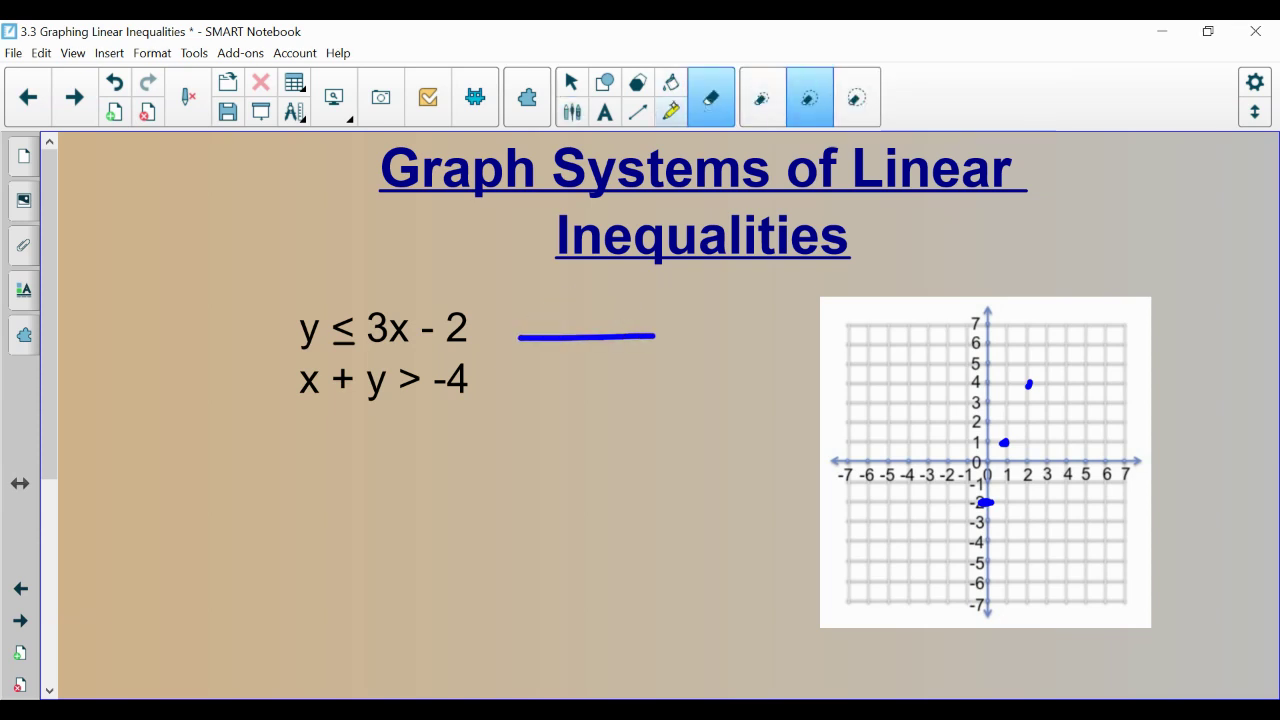
left_click(604, 112)
left_click(572, 112)
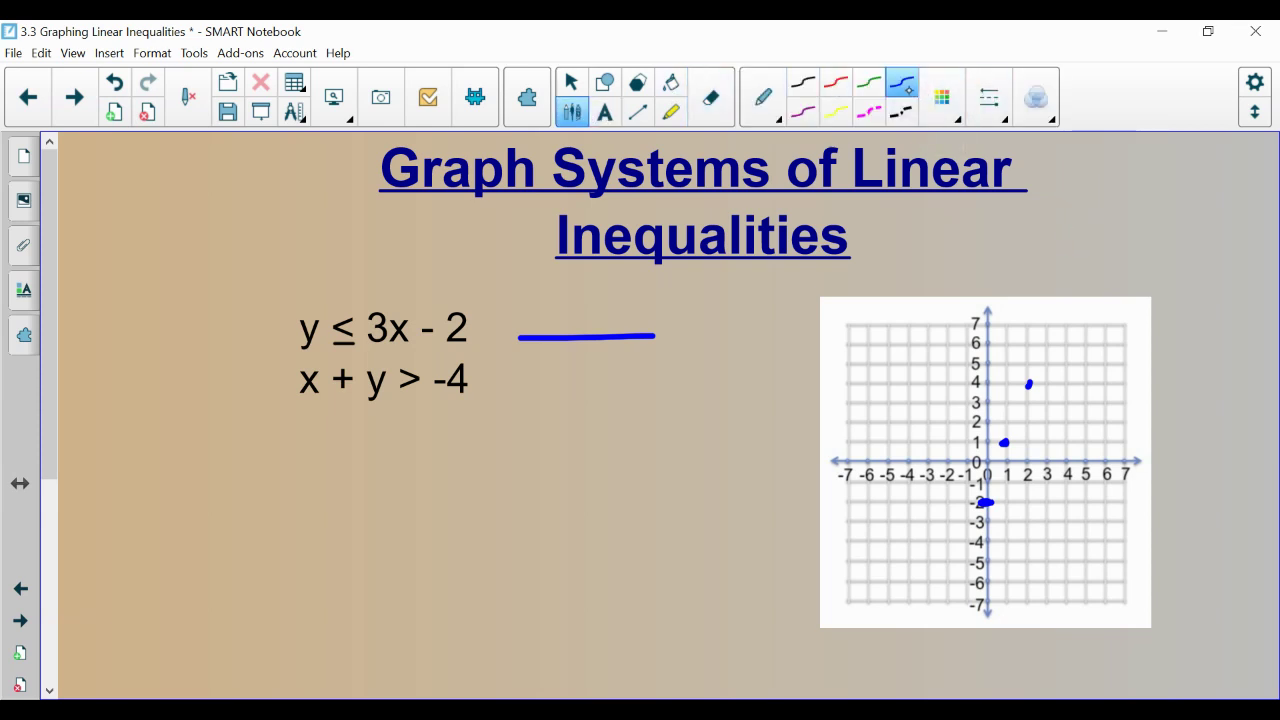
left_click(763, 97)
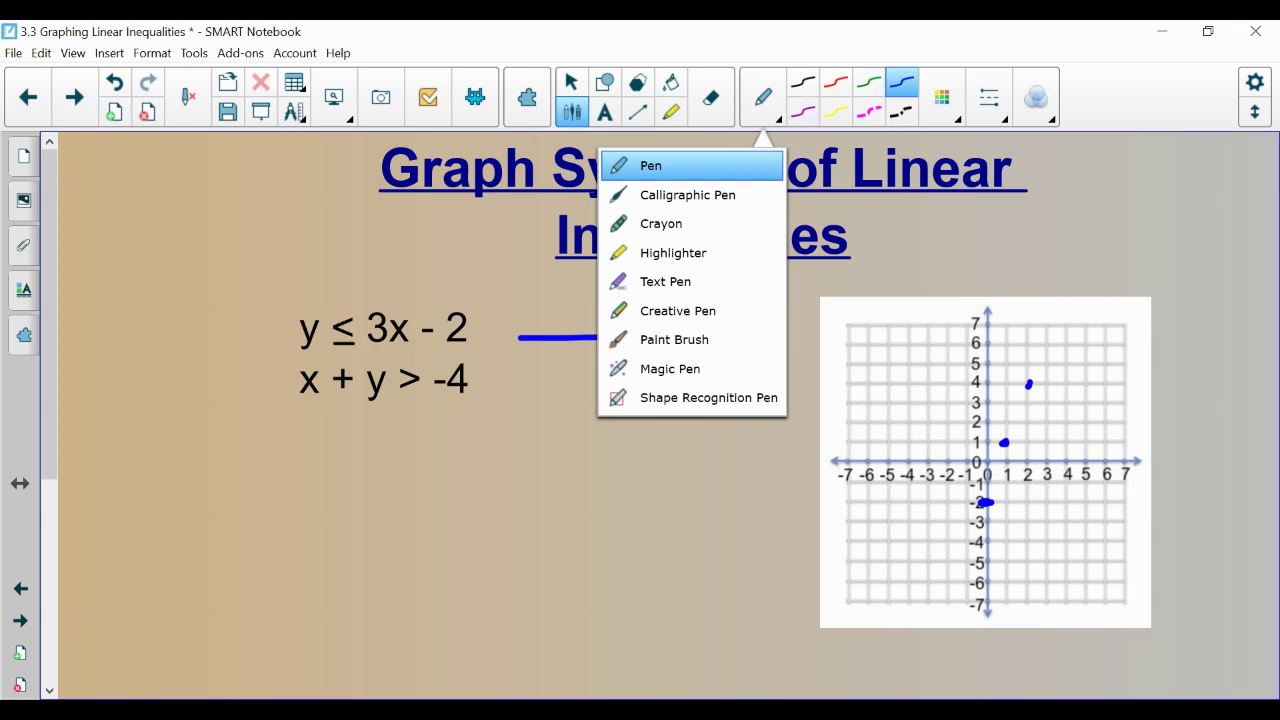
left_click(878, 138)
Step: Draw a blue line with arrowheads through (0, −2), (1, 1) and (2, 4) to graph y = 3x − 2
mouse_move(1077, 268)
left_mouse_down()
mouse_move(952, 604)
mouse_move(944, 566)
mouse_move(1094, 292)
left_mouse_up()
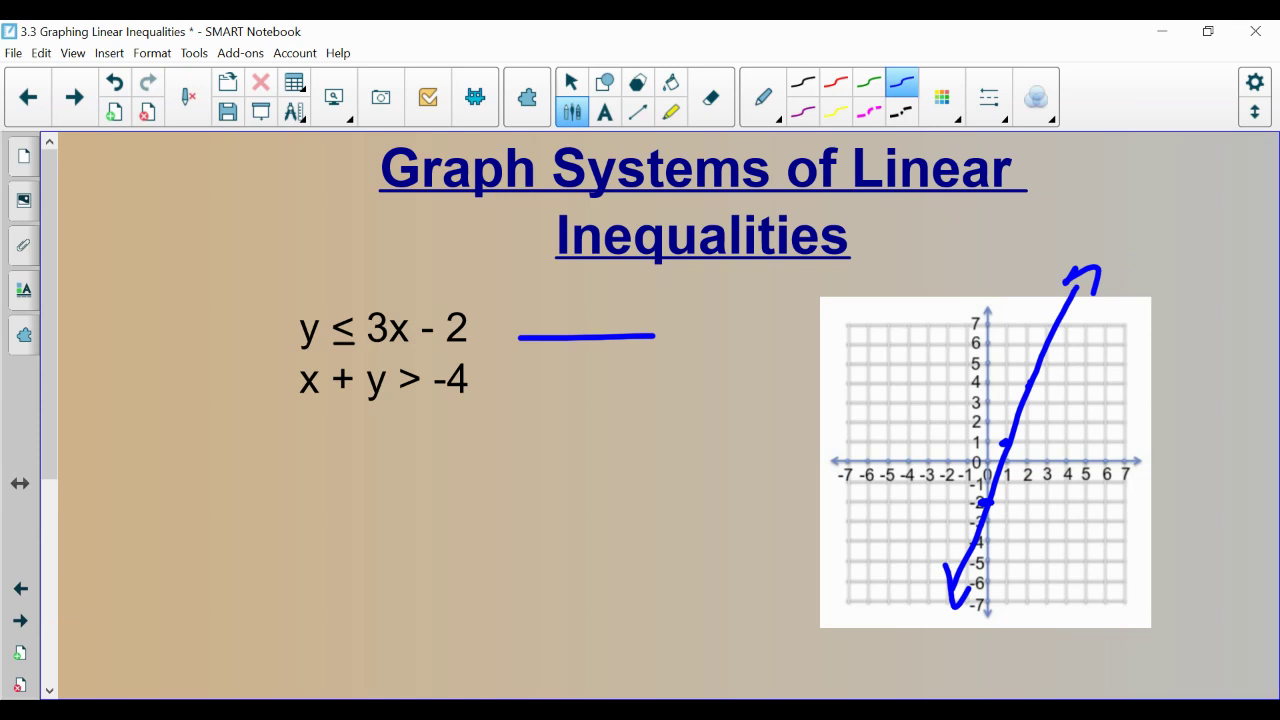
left_click(836, 82)
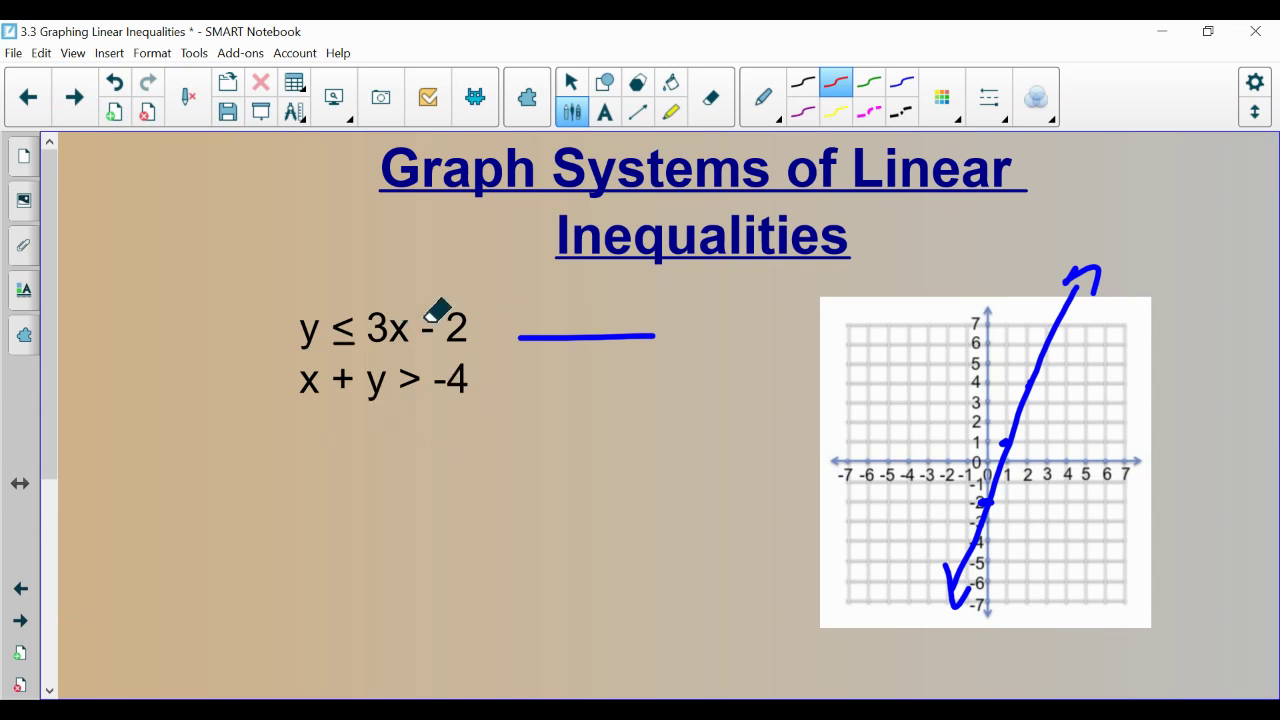
Step: Draw a red x/y T-chart with rows x = 0, y = −4 and x = −4, y = 0
left_click_drag(578, 391, 566, 506)
left_click_drag(525, 428, 611, 413)
left_click_drag(545, 436, 544, 437)
left_click_drag(595, 470, 594, 471)
mouse_move(540, 395)
left_mouse_down()
mouse_move(555, 407)
mouse_move(540, 408)
mouse_move(611, 393)
mouse_move(603, 411)
left_mouse_up()
left_click_drag(597, 412, 609, 410)
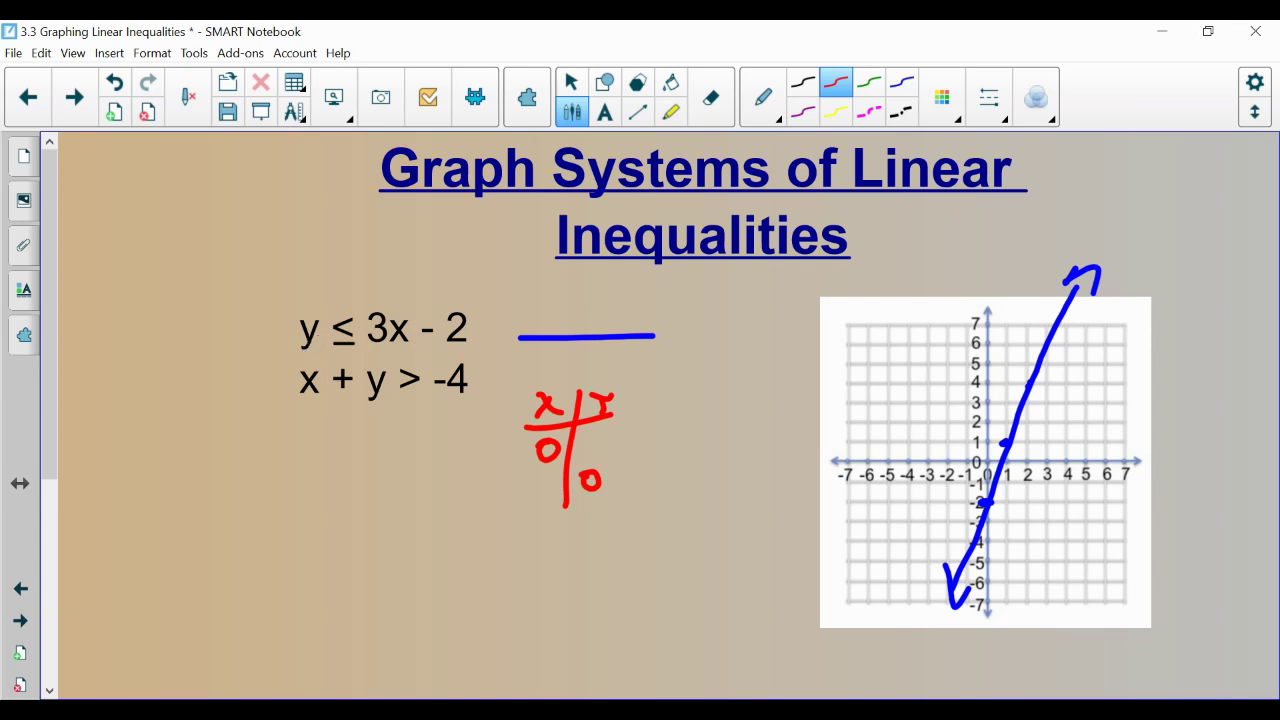
left_click_drag(592, 443, 608, 441)
left_click_drag(622, 429, 630, 456)
left_click_drag(528, 482, 540, 492)
left_click_drag(538, 478, 537, 506)
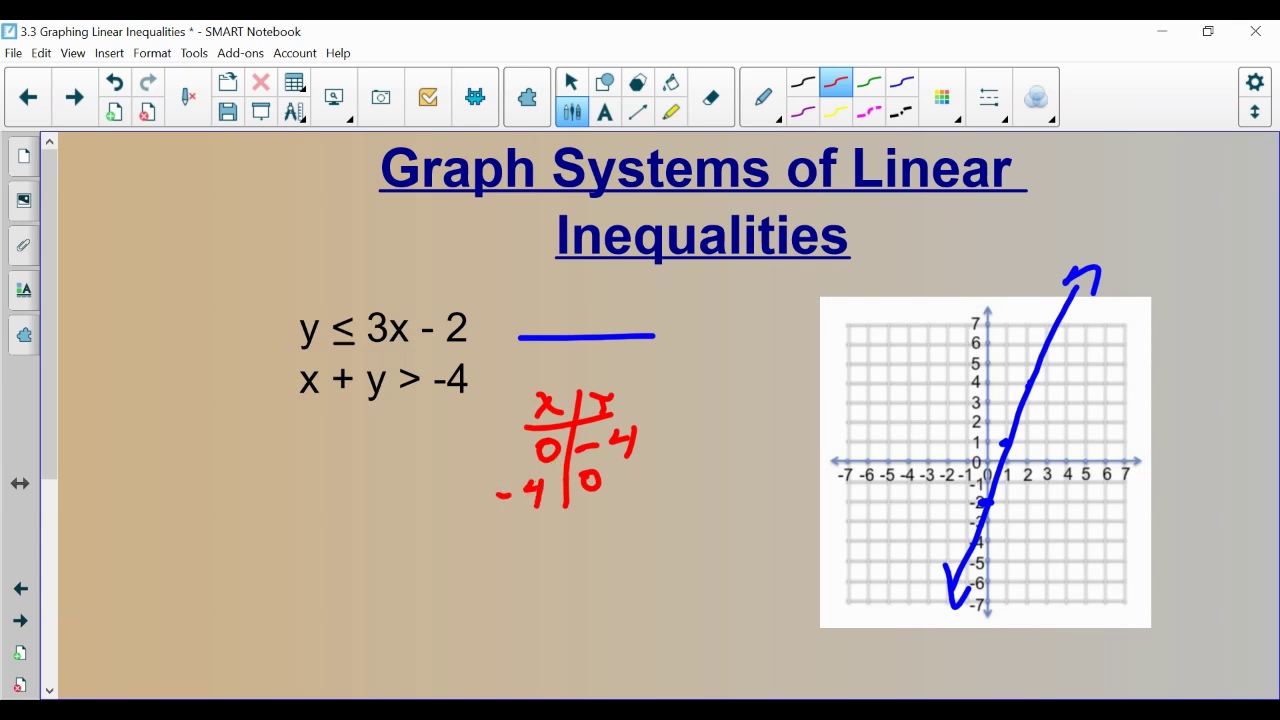
Step: Plot intercepts (0, −4) and (−4, 0) in red and draw a dashed line beside x + y > −4
left_click(988, 541)
left_click(910, 461)
left_click_drag(510, 372, 525, 372)
left_click_drag(565, 372, 581, 371)
left_click_drag(595, 372, 640, 375)
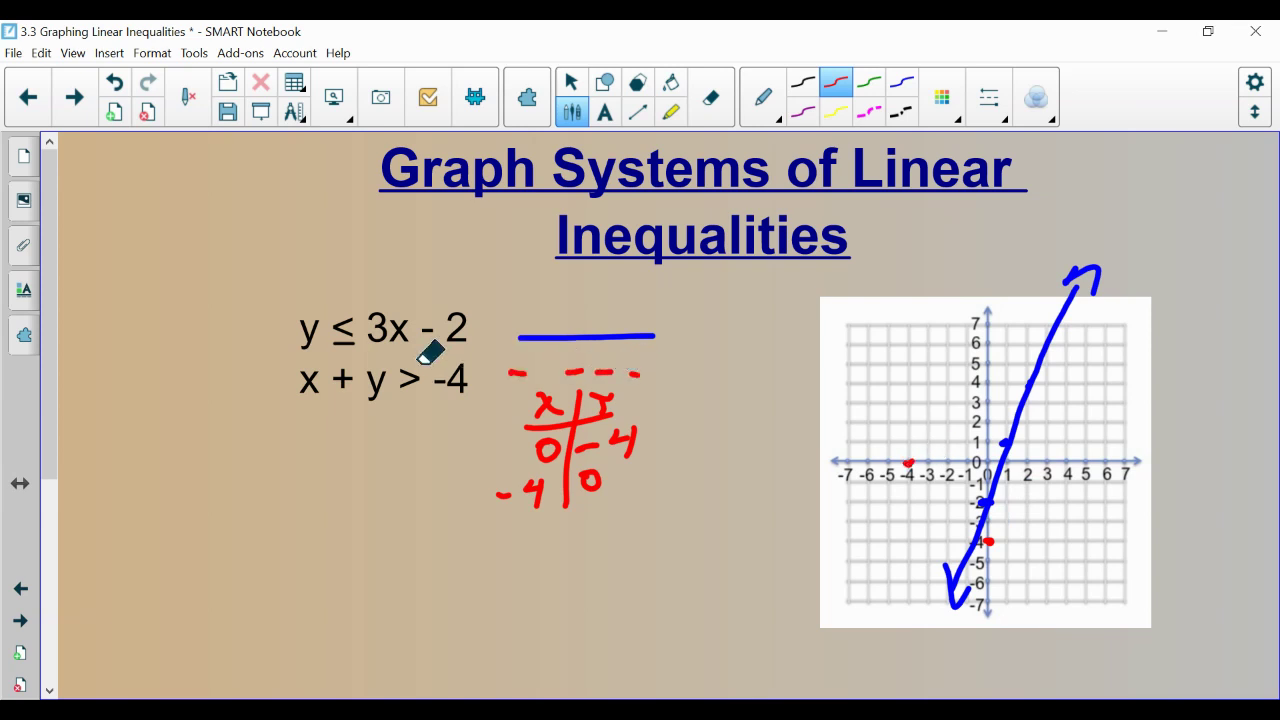